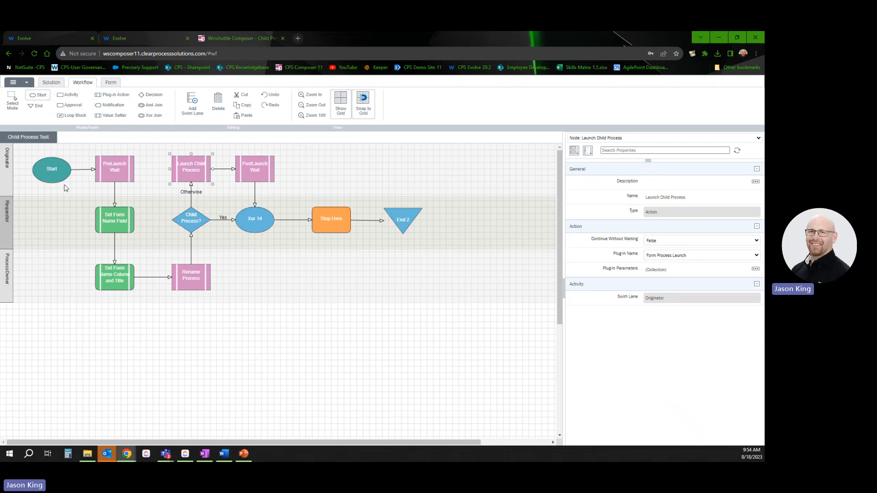
Step: Inspect the PreLaunch Wait step, then the Set Form Name Field step in the Requestor lane
{"action": "left_click", "coordinate": [108, 177]}
{"action": "left_click", "coordinate": [107, 229]}
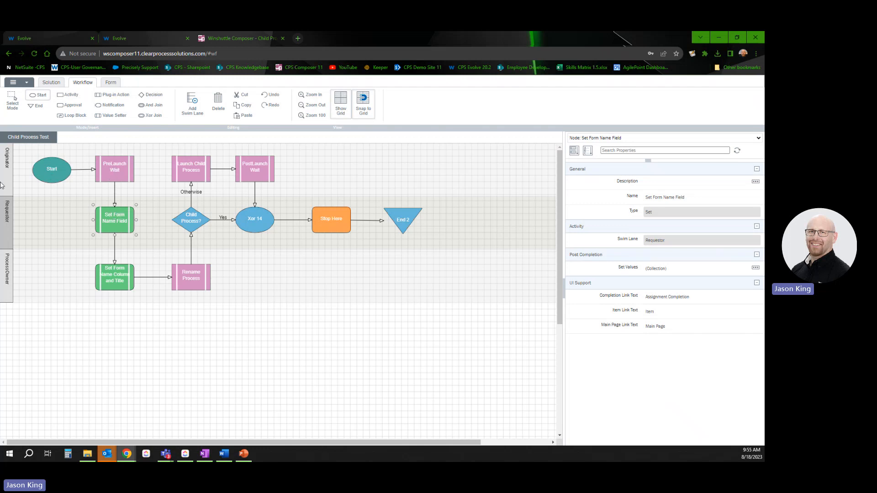
Step: Check Set Form Name Column and Title's Set Values list without changes, then select Rename Process
{"action": "left_click", "coordinate": [111, 285]}
{"action": "left_click", "coordinate": [756, 269]}
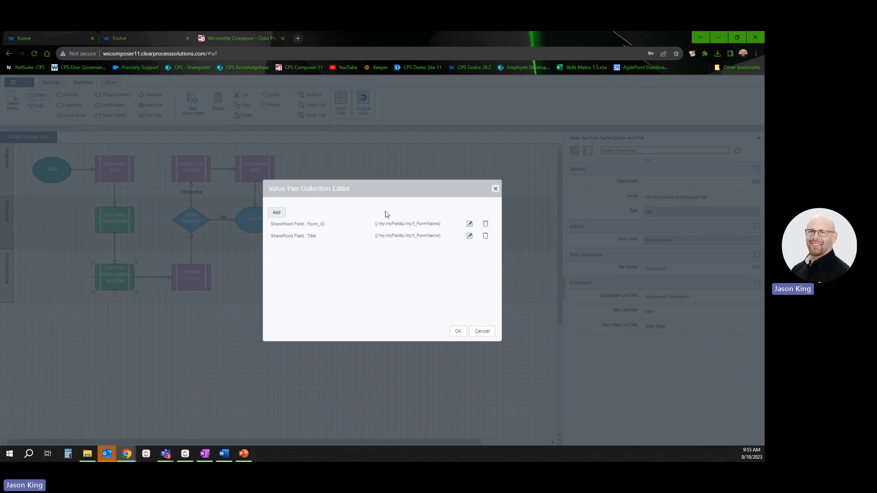
{"action": "left_click", "coordinate": [476, 336]}
{"action": "left_click", "coordinate": [192, 281]}
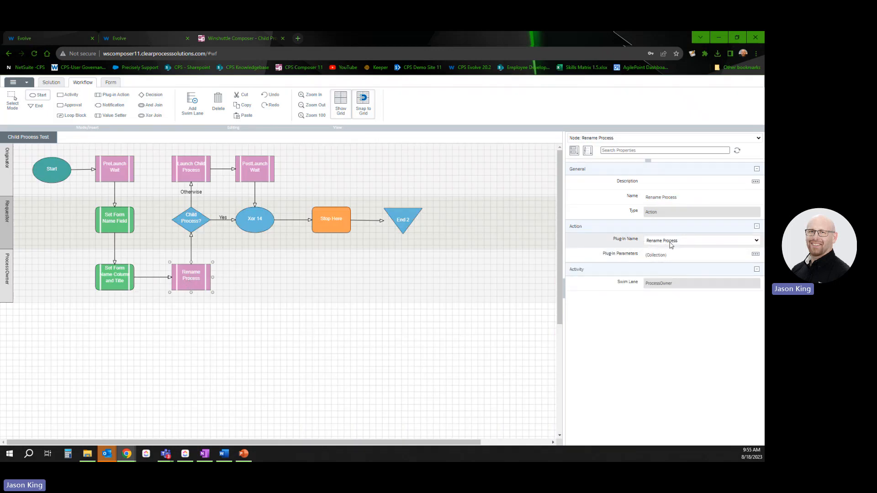
Step: Review the Rename Process plug-in's name argument and close the editor unchanged
{"action": "left_click", "coordinate": [756, 254]}
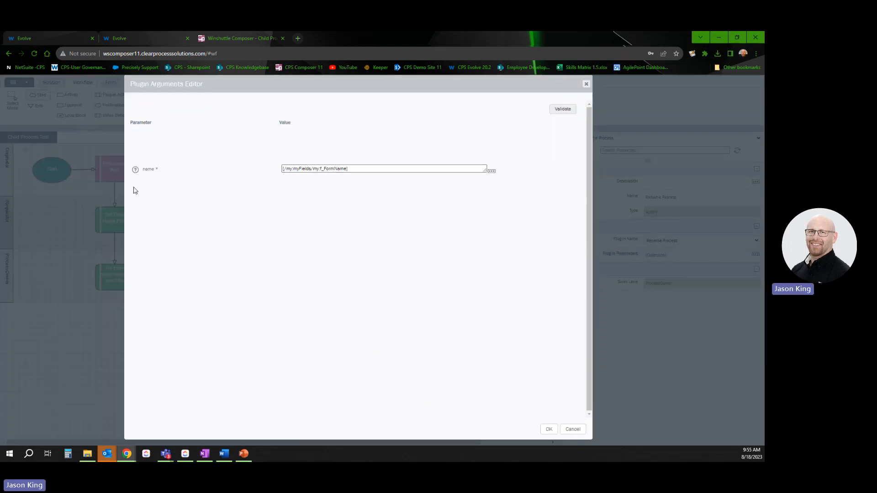
{"action": "left_click", "coordinate": [379, 169]}
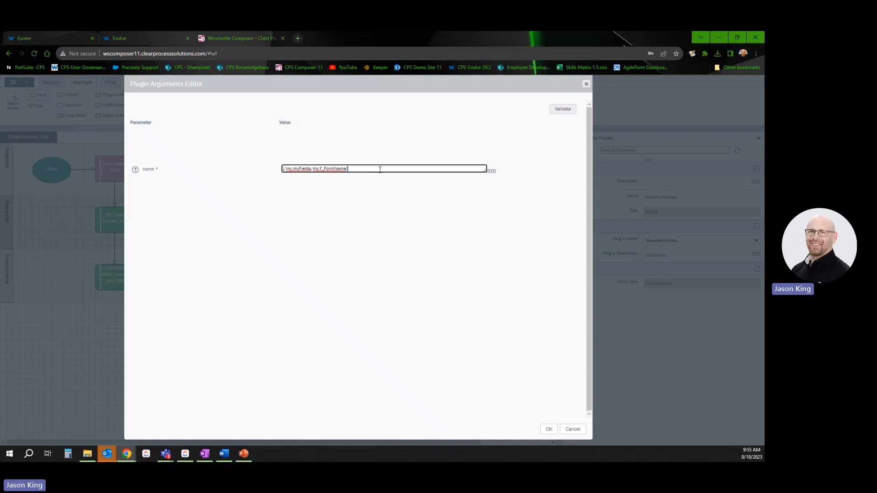
{"action": "left_click_drag", "start_coordinate": [379, 170], "coordinate": [197, 169]}
{"action": "left_click", "coordinate": [586, 84]}
Step: Step through the form-name and Rename Process nodes, ending on Launch Child Process
{"action": "left_click", "coordinate": [115, 274]}
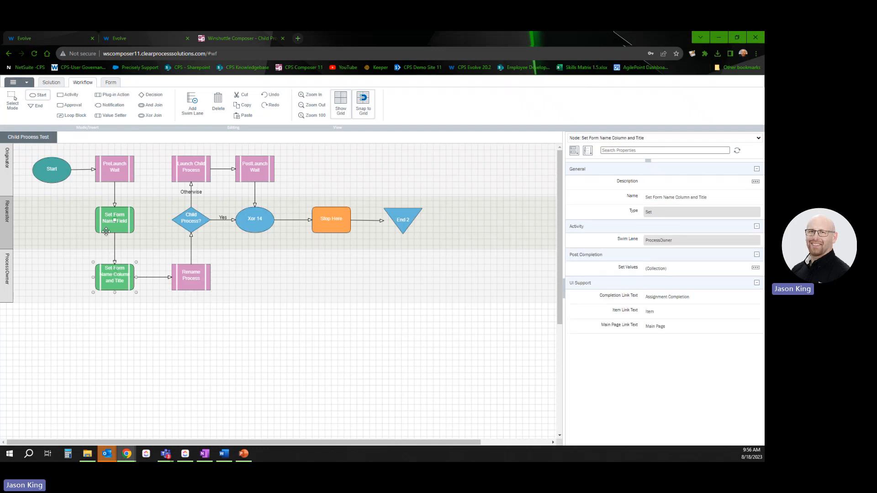
{"action": "left_click", "coordinate": [106, 228]}
{"action": "left_click", "coordinate": [102, 270]}
{"action": "left_click", "coordinate": [178, 277]}
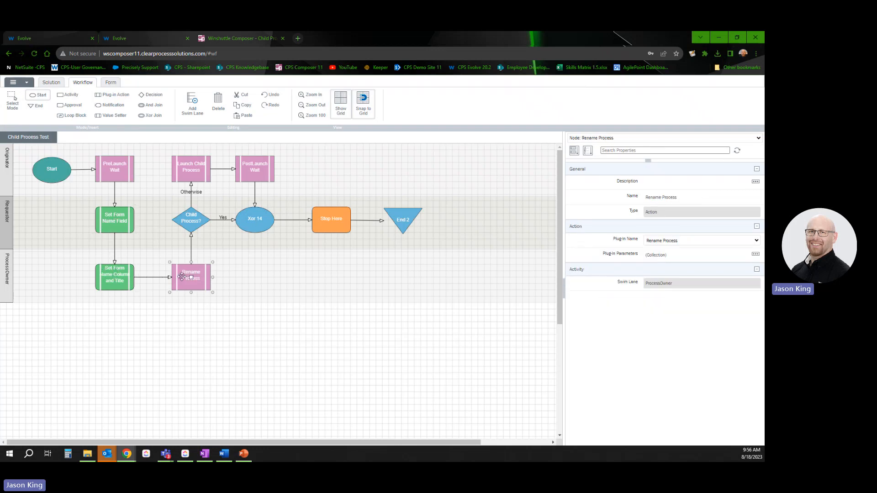
{"action": "left_click", "coordinate": [102, 282]}
{"action": "left_click", "coordinate": [193, 289]}
{"action": "left_click", "coordinate": [196, 171]}
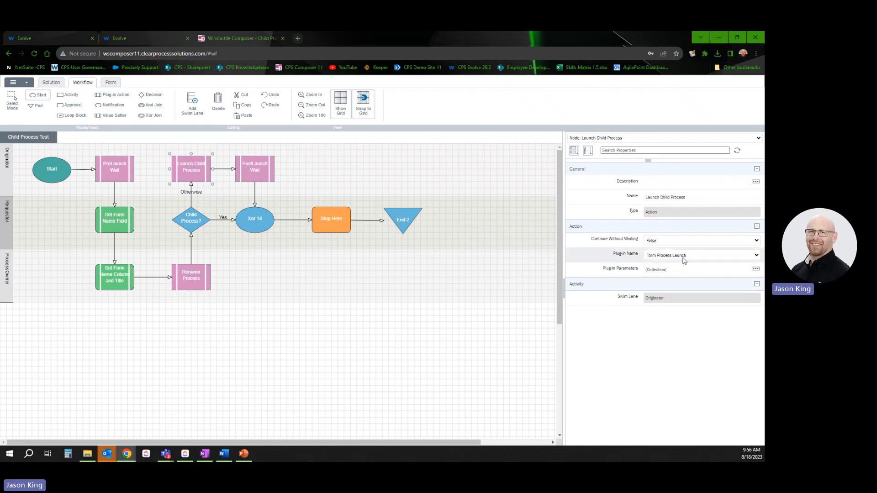
Step: Check PostLaunch Wait's until argument of 0.00:01:00 and close the editor unchanged
{"action": "left_click", "coordinate": [257, 180]}
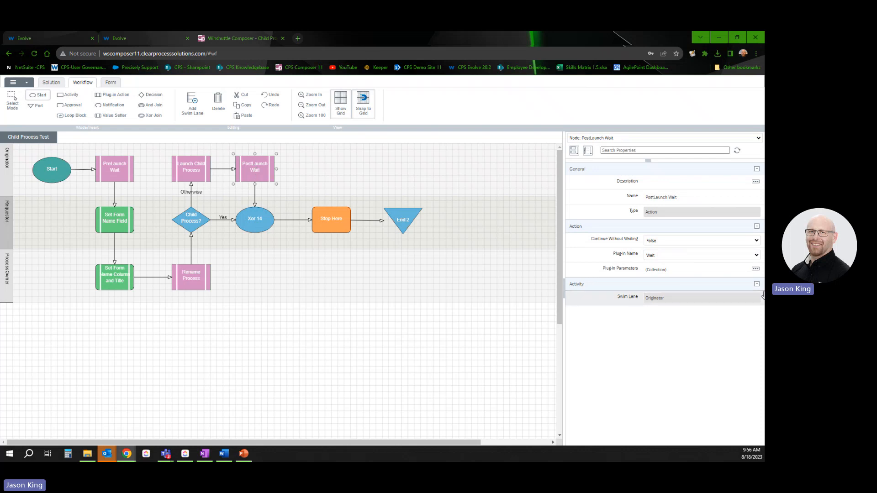
{"action": "left_click", "coordinate": [755, 269]}
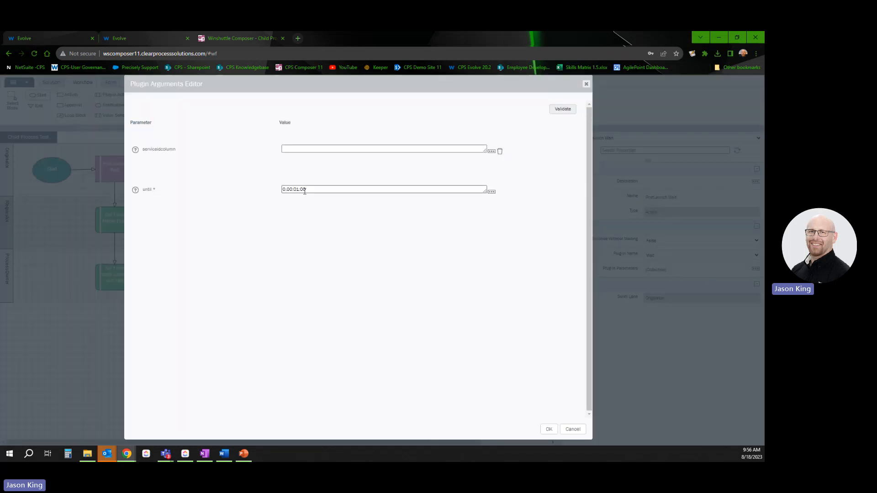
{"action": "left_click_drag", "start_coordinate": [323, 191], "coordinate": [201, 194]}
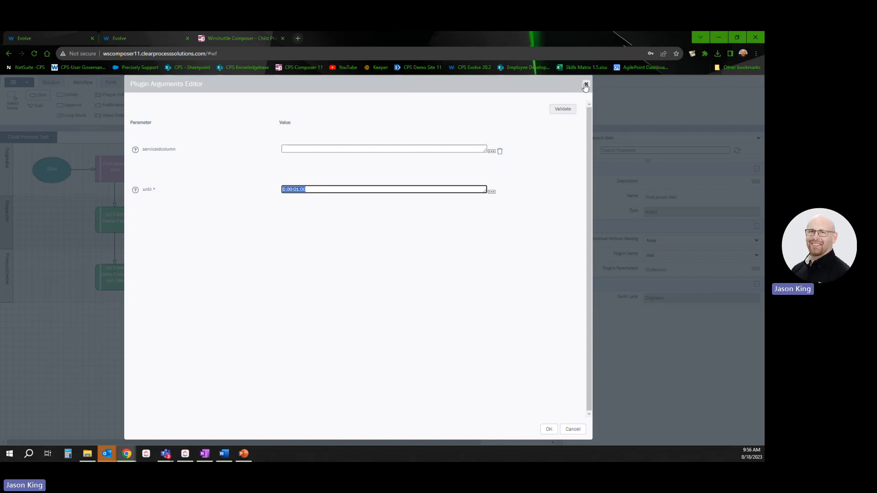
{"action": "left_click", "coordinate": [586, 86]}
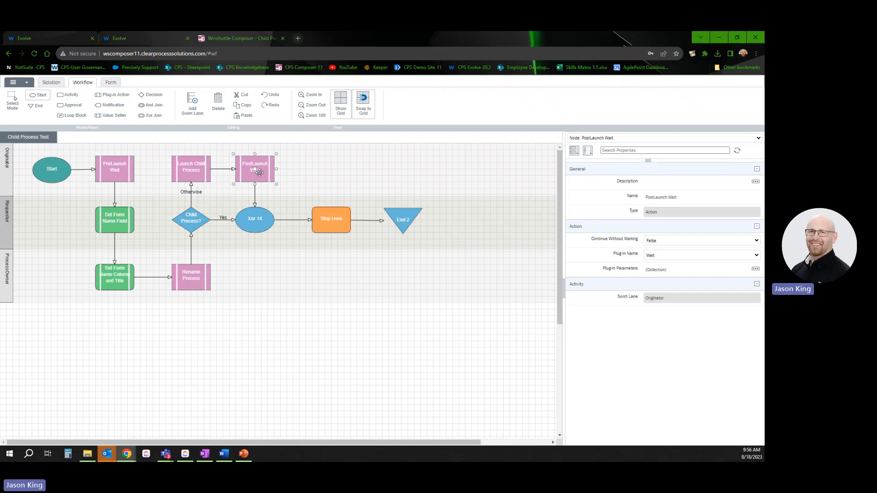
Step: Look over PreLaunch Wait and the Requestor swim lane, then bring up the Parent workflow tab
{"action": "left_click", "coordinate": [114, 174]}
{"action": "left_click", "coordinate": [8, 232]}
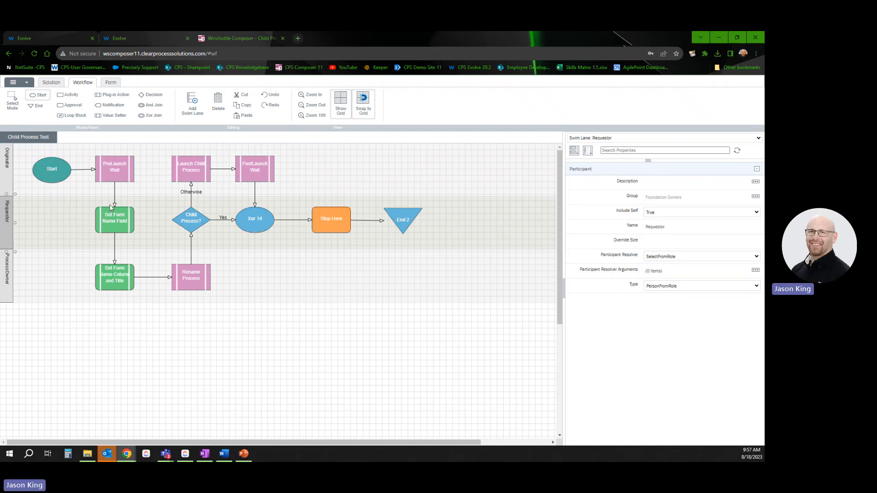
{"action": "left_click", "coordinate": [48, 38]}
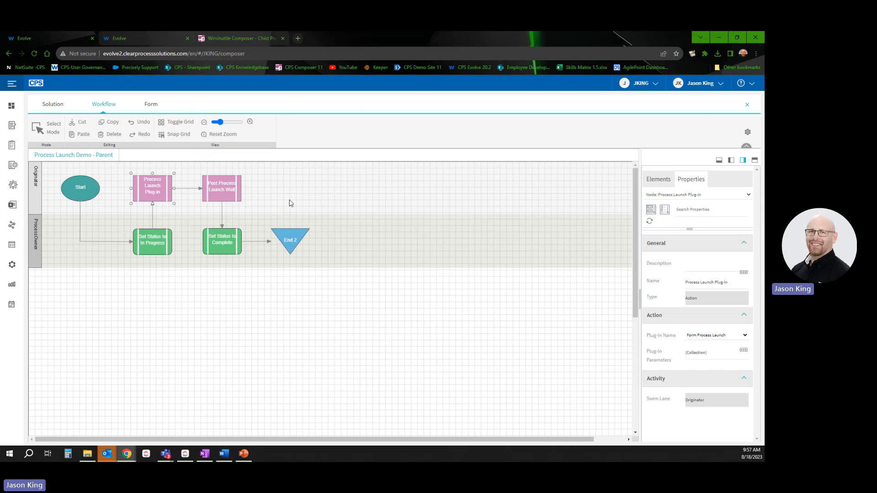
Step: Recheck the Child diagram's Pre Launch Wait, then the Parent's Post Process Launch Wait node
{"action": "left_click", "coordinate": [144, 42]}
{"action": "left_click", "coordinate": [464, 321]}
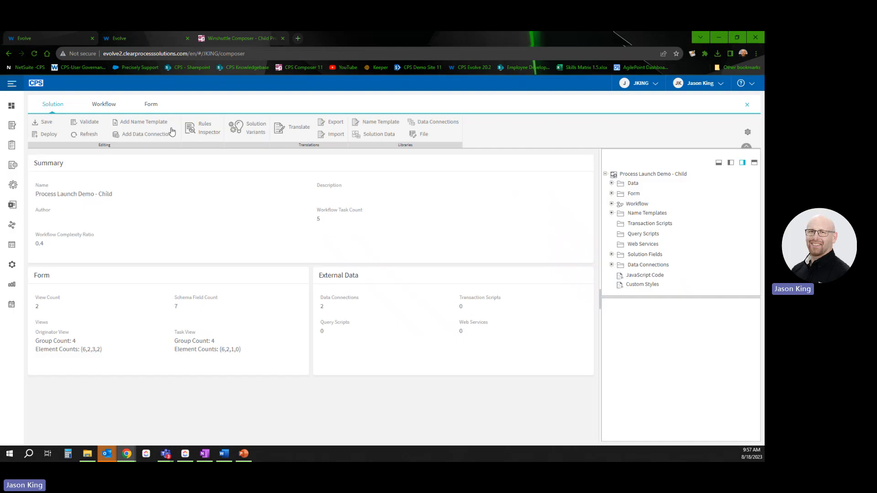
{"action": "left_click", "coordinate": [104, 104]}
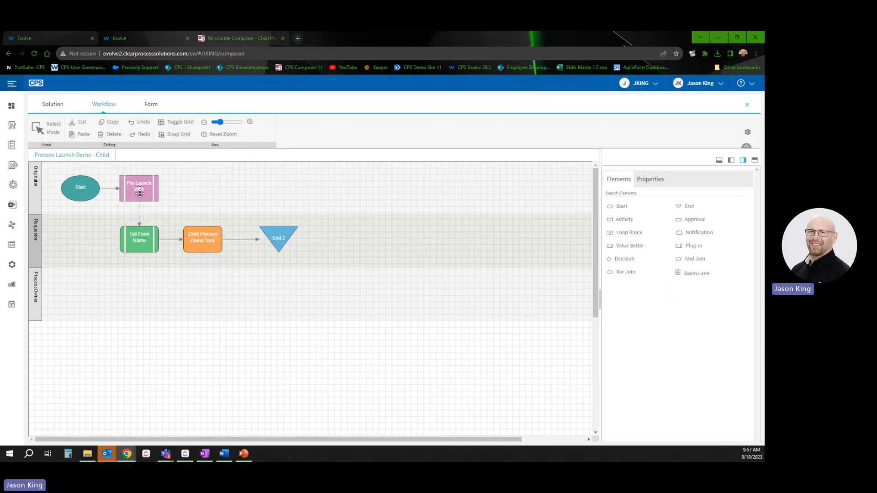
{"action": "left_click", "coordinate": [140, 194]}
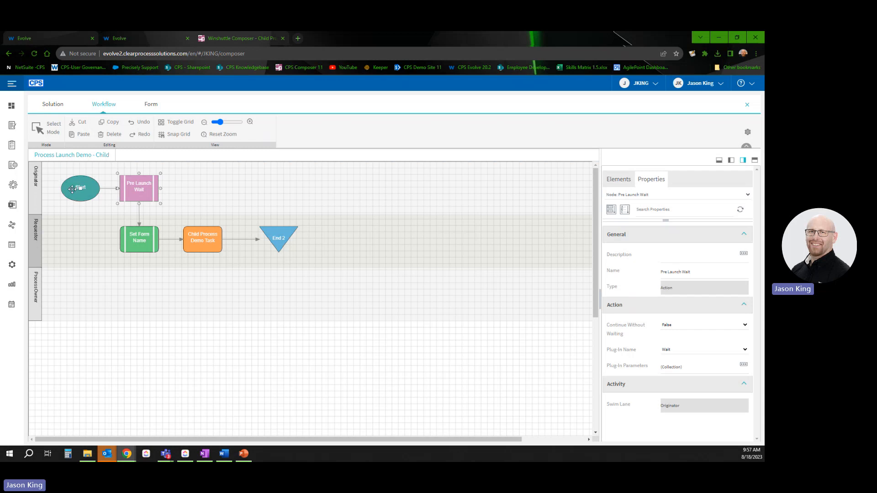
{"action": "left_click", "coordinate": [67, 43]}
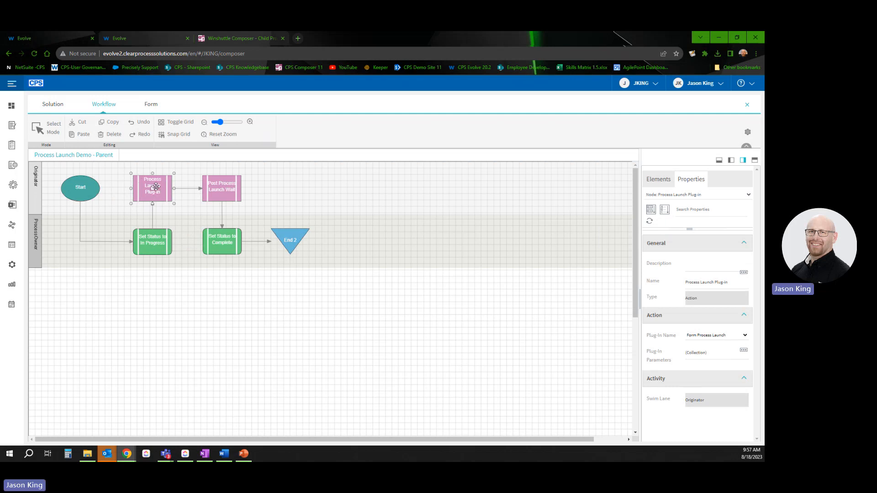
{"action": "left_click", "coordinate": [217, 198]}
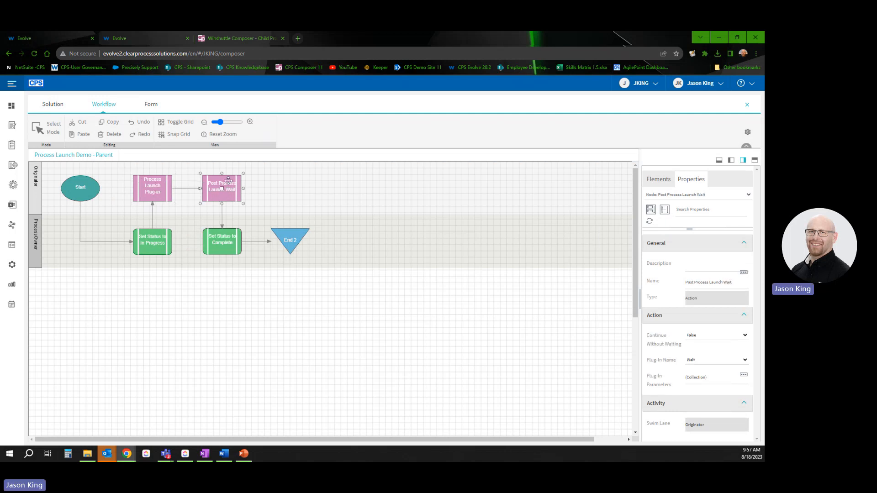
Step: Compare the Parent's Originator and ProcessOwner lanes and Process Launch Plug-in, then open the Child workflow
{"action": "left_click", "coordinate": [40, 242]}
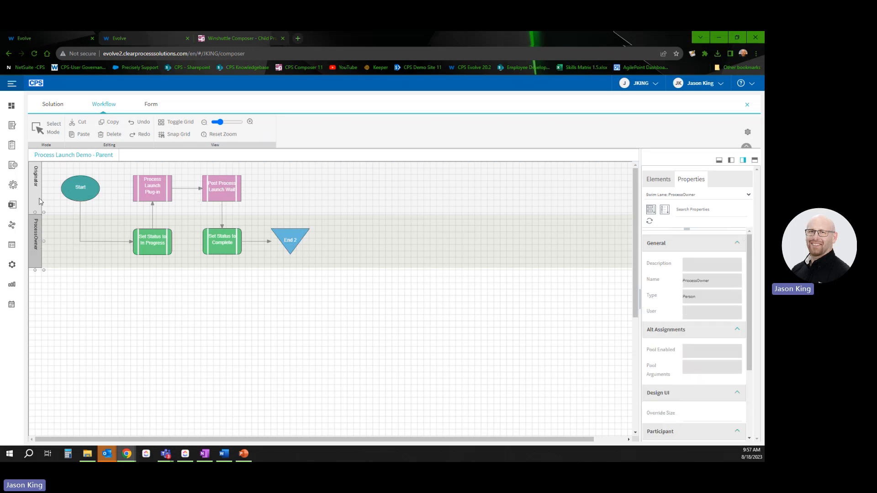
{"action": "left_click", "coordinate": [39, 197]}
{"action": "left_click", "coordinate": [39, 244]}
{"action": "left_click", "coordinate": [33, 203]}
{"action": "left_click", "coordinate": [139, 196]}
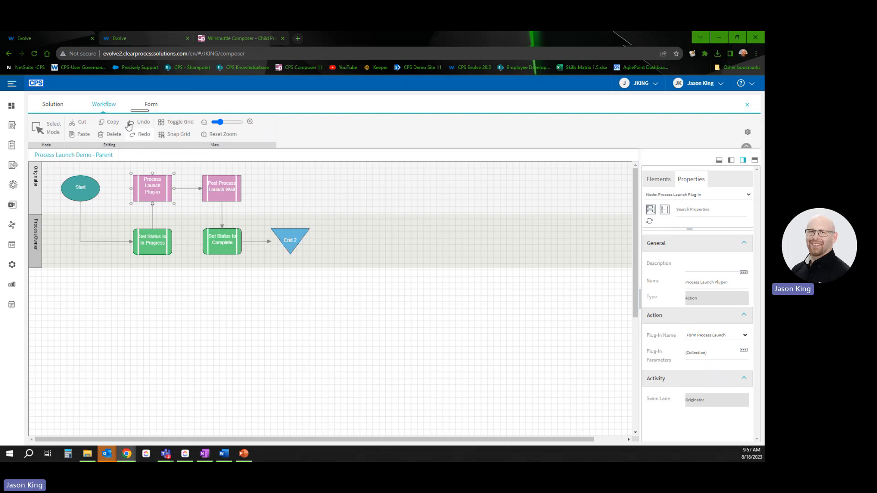
{"action": "left_click", "coordinate": [137, 38]}
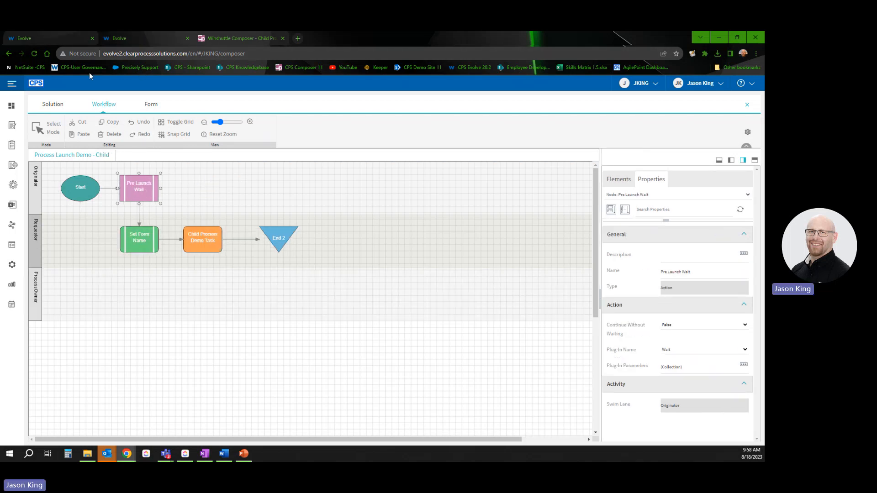
Step: Confirm the Child's swimlane Name reads 'Requestor', then return to the Parent workflow
{"action": "left_click", "coordinate": [32, 190]}
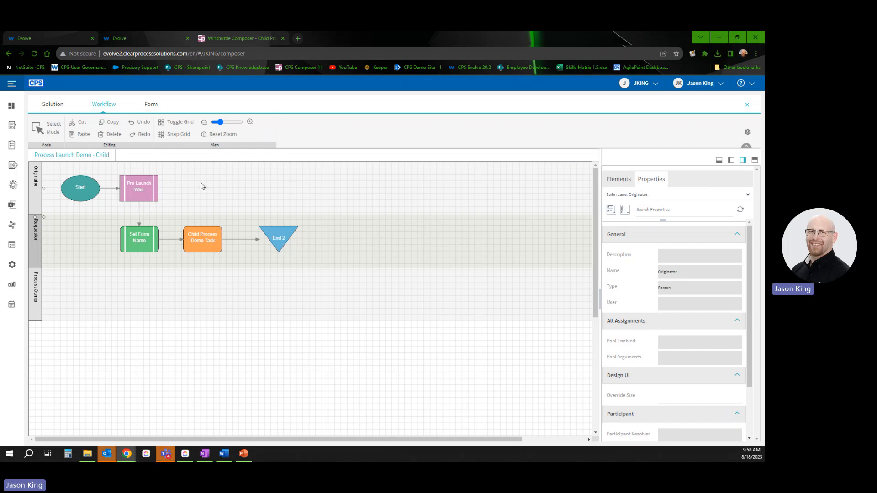
{"action": "left_click", "coordinate": [35, 246]}
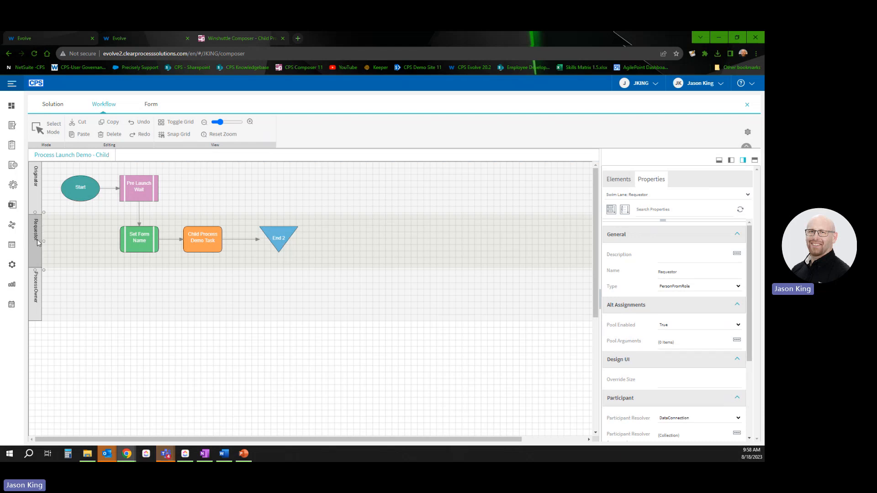
{"action": "left_click_drag", "start_coordinate": [695, 274], "coordinate": [536, 282]}
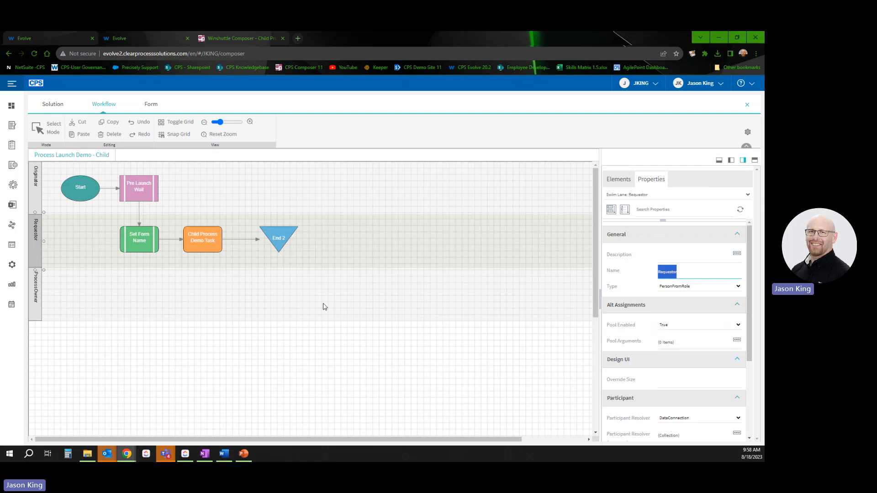
{"action": "left_click", "coordinate": [36, 252]}
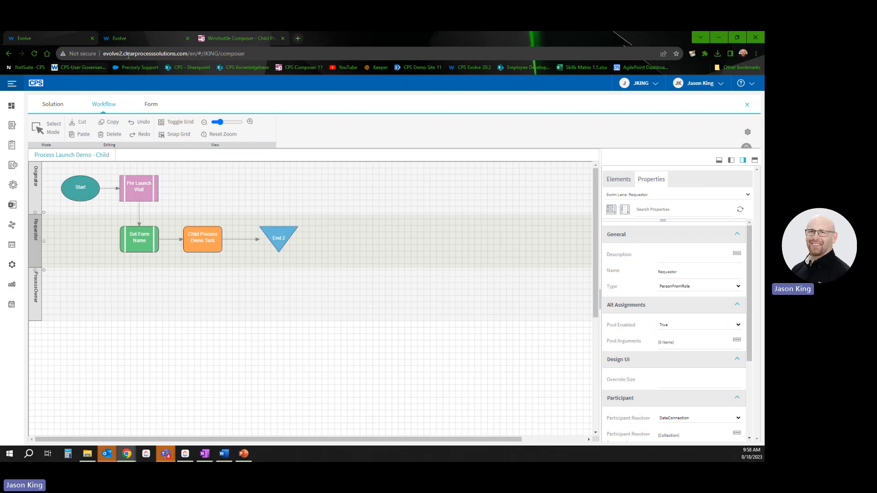
{"action": "left_click", "coordinate": [50, 39]}
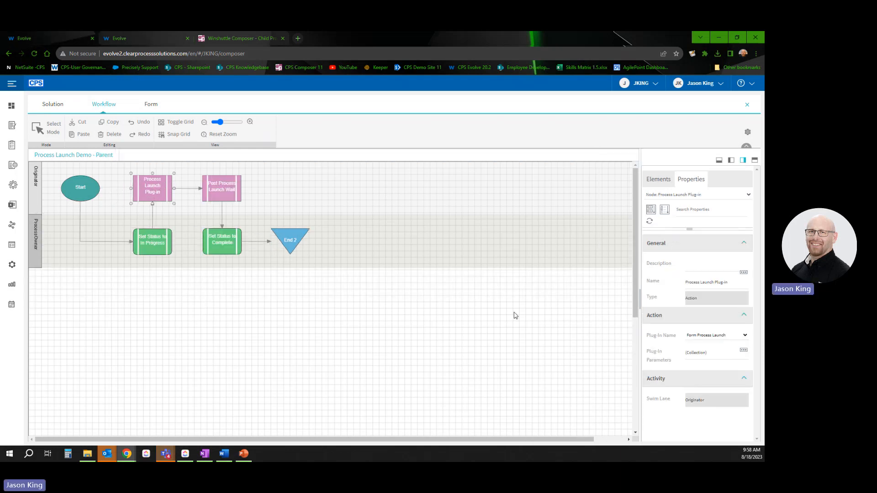
{"action": "left_click", "coordinate": [744, 350]}
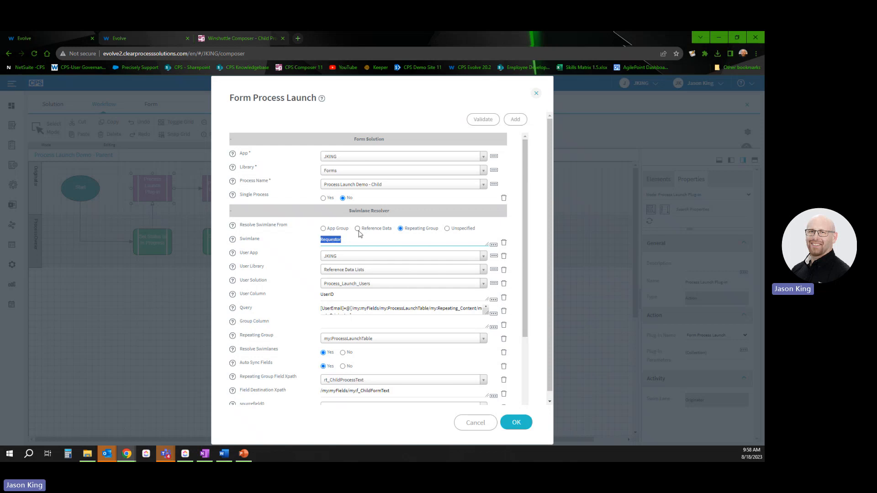
{"action": "left_click", "coordinate": [474, 426]}
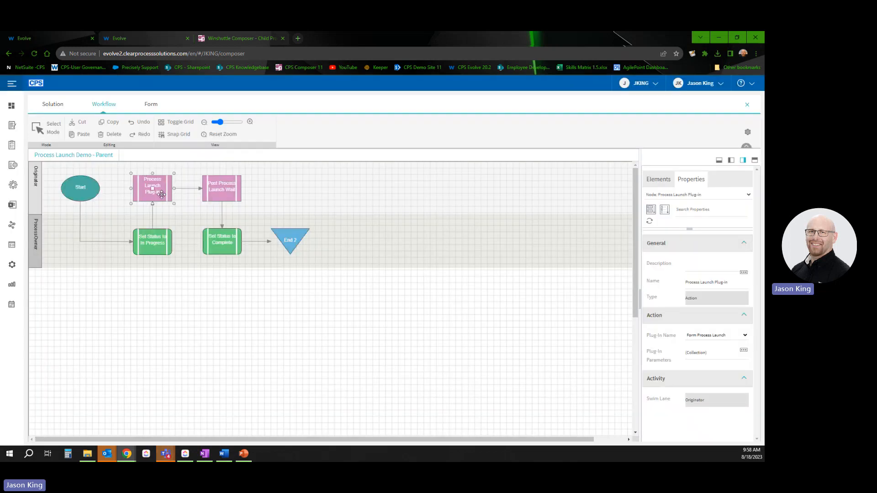
Step: Show the Process Launch Demo - Child workflow with its Requestor lane settings
{"action": "left_click", "coordinate": [133, 38]}
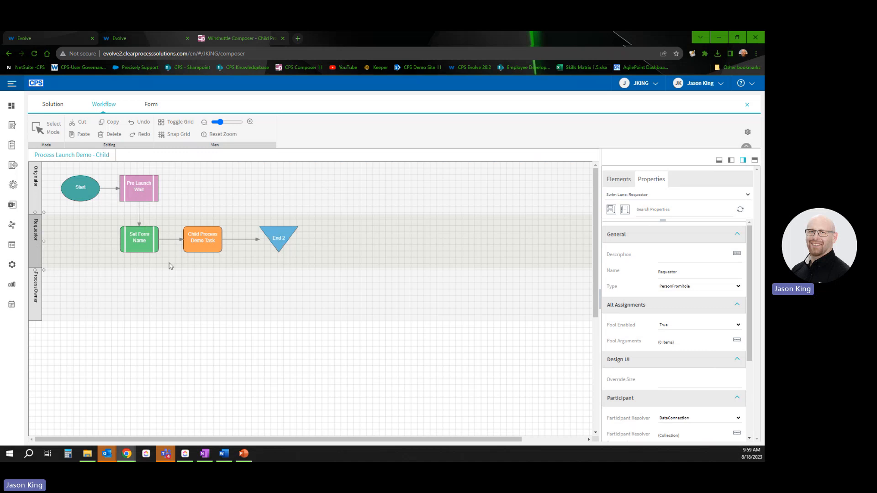
{"action": "left_click", "coordinate": [186, 246]}
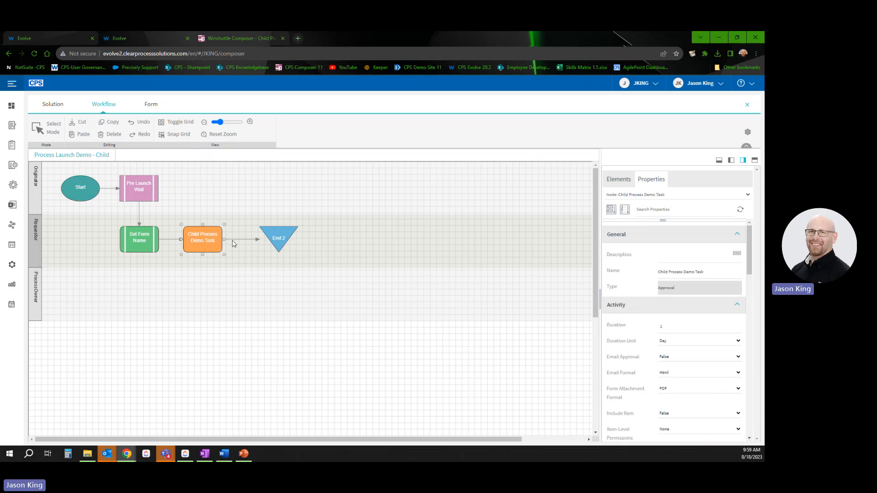
{"action": "left_click", "coordinate": [38, 249]}
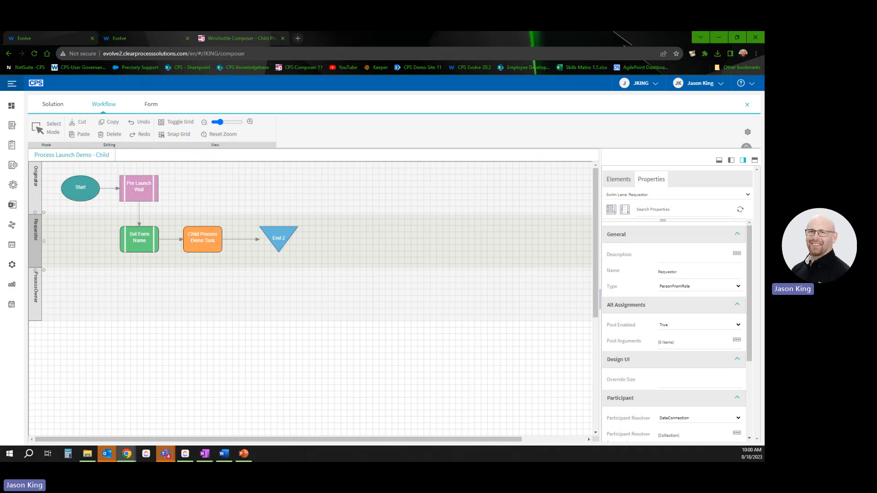
Step: Bring up the Form Process Launch presentation in PowerPoint and select slide 3
{"action": "key", "text": "alt+Tab"}
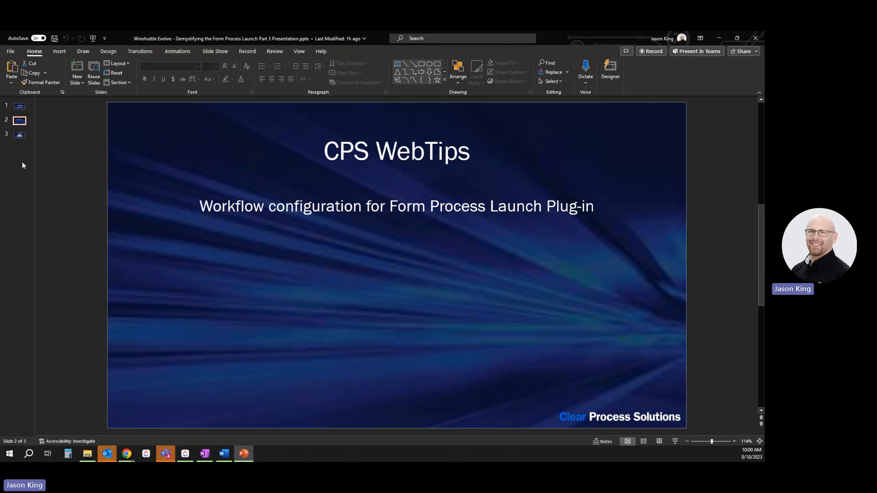
{"action": "left_click", "coordinate": [22, 139]}
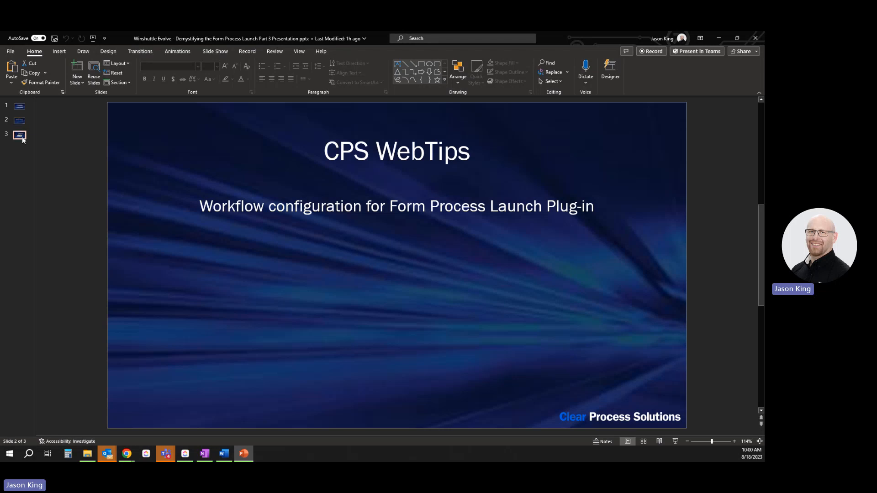